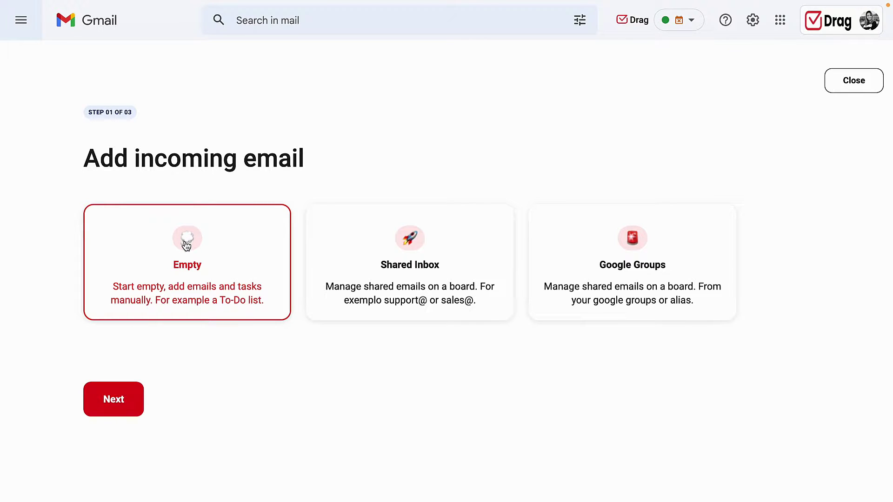
After previewing Shared Inbox and Google Groups, choose the Empty board template and continue.
{"action": "left_click", "coordinate": [339, 241]}
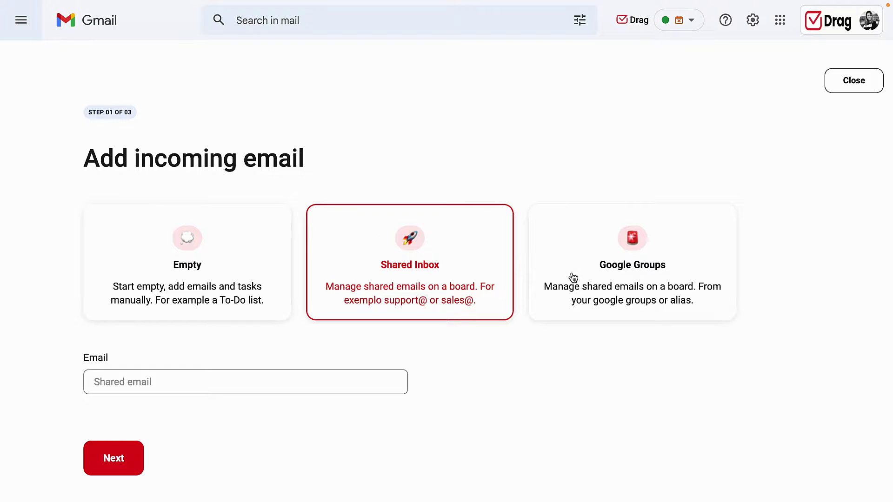
{"action": "left_click", "coordinate": [594, 277]}
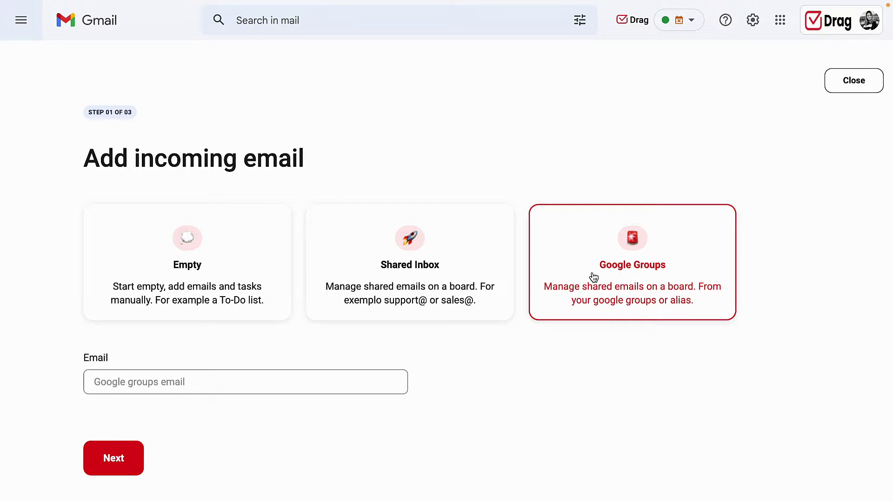
{"action": "left_click", "coordinate": [275, 236]}
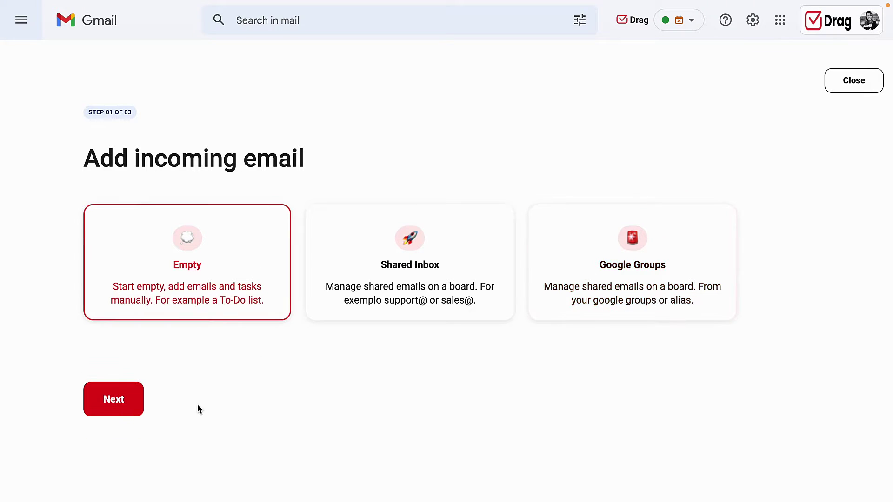
{"action": "left_click", "coordinate": [130, 413]}
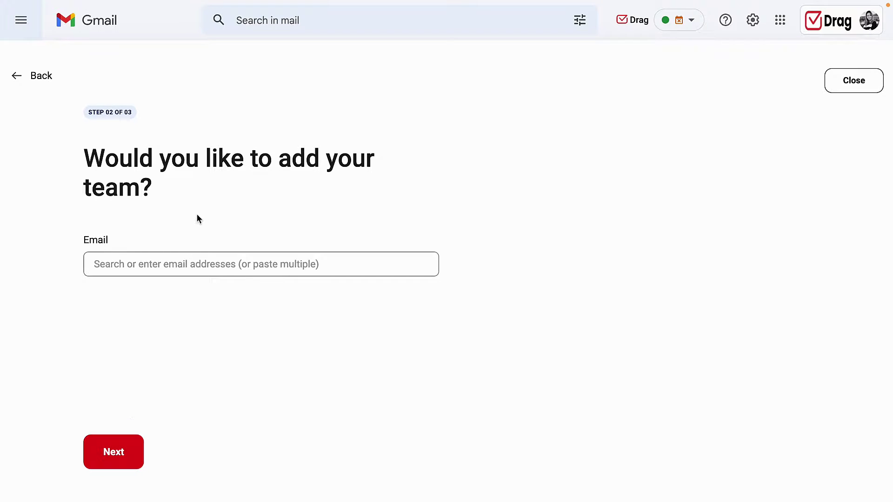
Invite a teammate by e-mail address and name the new board 'Test'.
{"action": "left_click", "coordinate": [197, 257]}
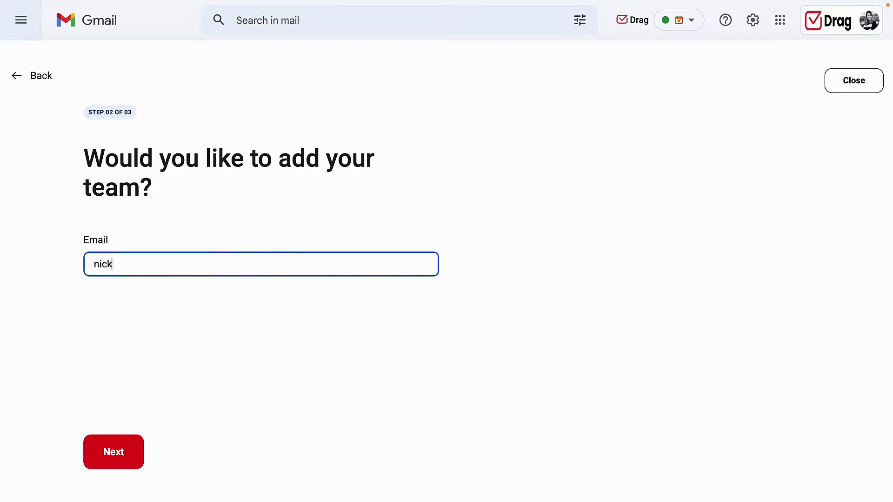
{"action": "left_click", "coordinate": [93, 449]}
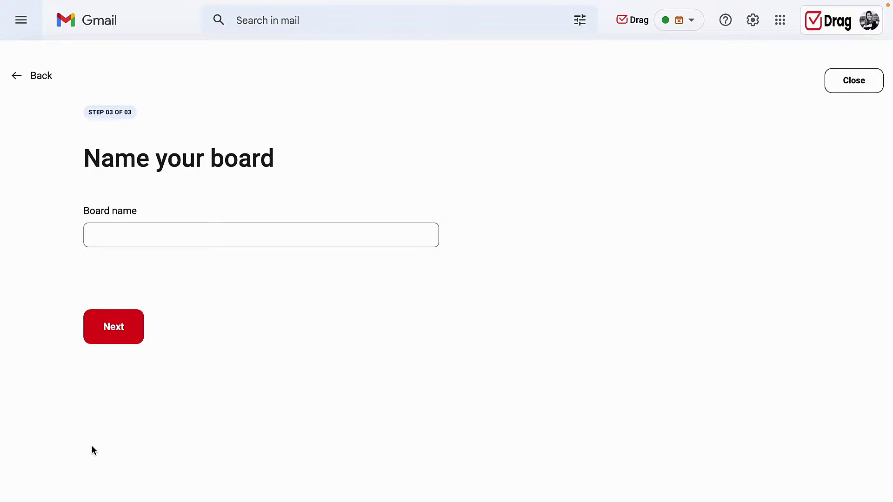
{"action": "left_click", "coordinate": [165, 227]}
{"action": "type", "text": "Test"}
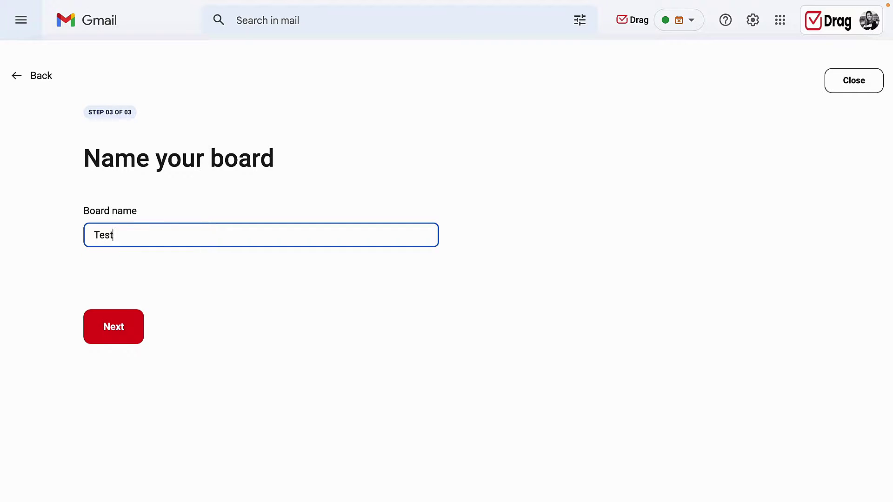
{"action": "left_click", "coordinate": [138, 325]}
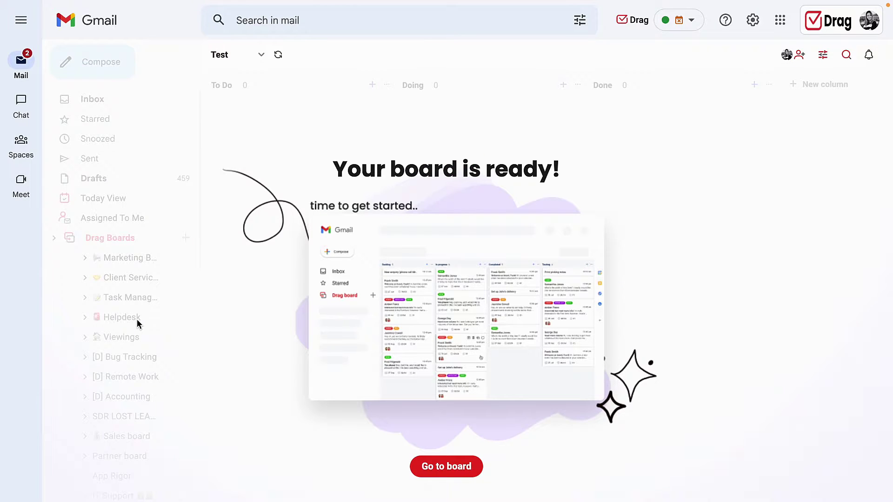
Rename the board from 'Test' to 'Test 2'.
{"action": "left_click", "coordinate": [464, 473]}
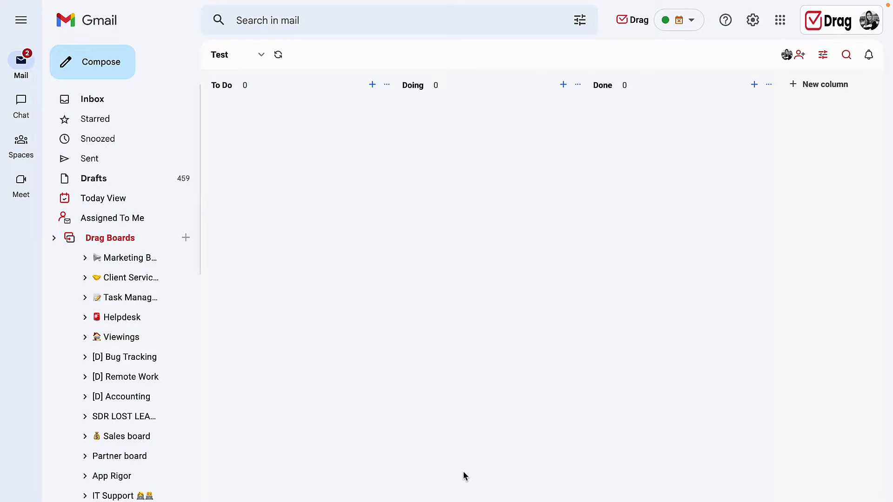
{"action": "left_click", "coordinate": [225, 56]}
{"action": "left_click", "coordinate": [228, 55]}
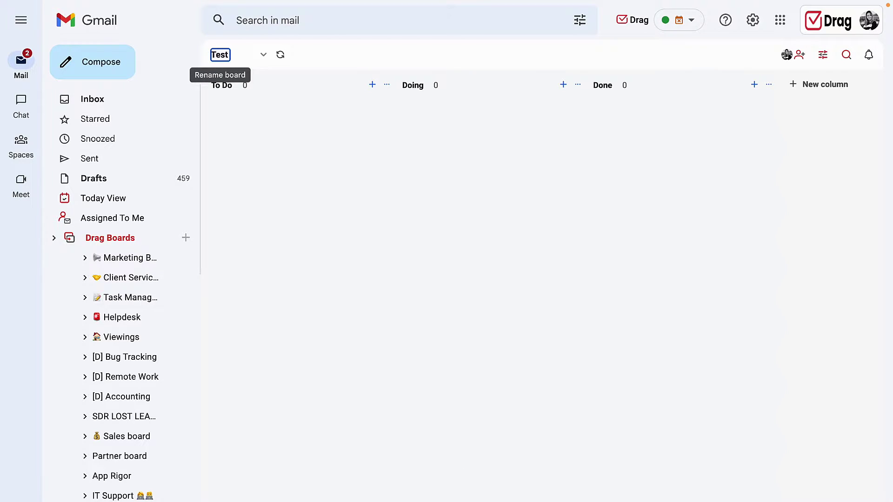
{"action": "type", "text": "2"}
{"action": "key", "text": "Return"}
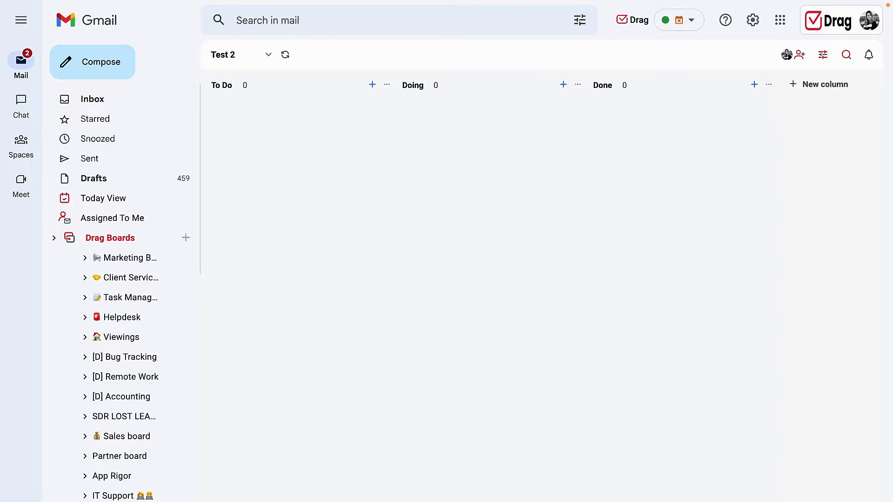
Retitle the To Do column as 'New email'.
{"action": "left_click", "coordinate": [226, 81]}
{"action": "left_click", "coordinate": [405, 84]}
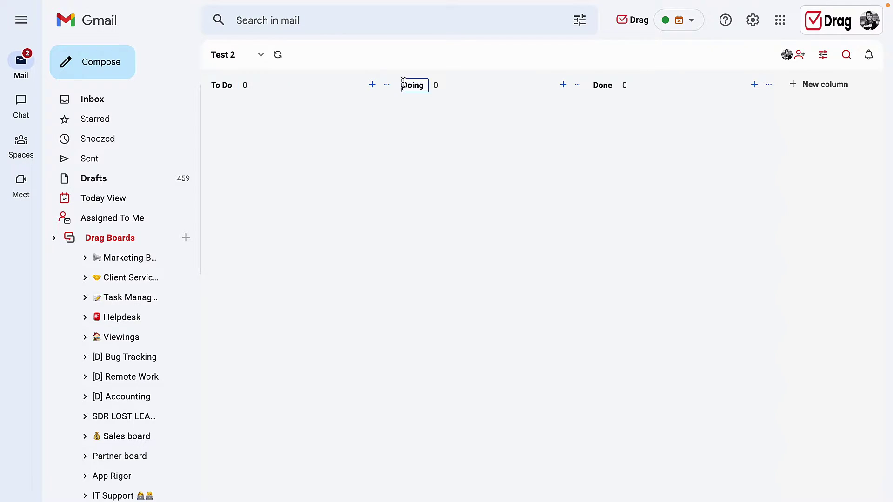
{"action": "left_click", "coordinate": [607, 85]}
{"action": "left_click", "coordinate": [222, 80]}
{"action": "key", "text": "ctrl+a"}
{"action": "type", "text": "New email"}
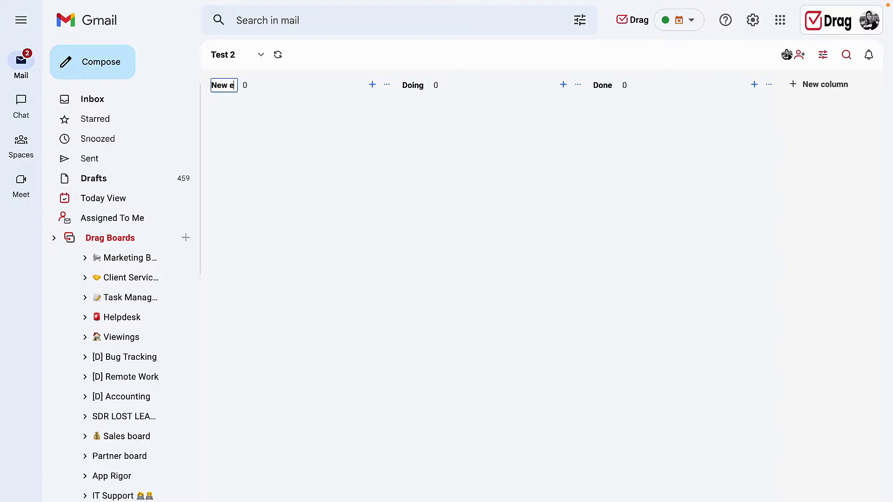
{"action": "left_click", "coordinate": [788, 160]}
Add a 'Final column' and move it into second position.
{"action": "left_click", "coordinate": [796, 88]}
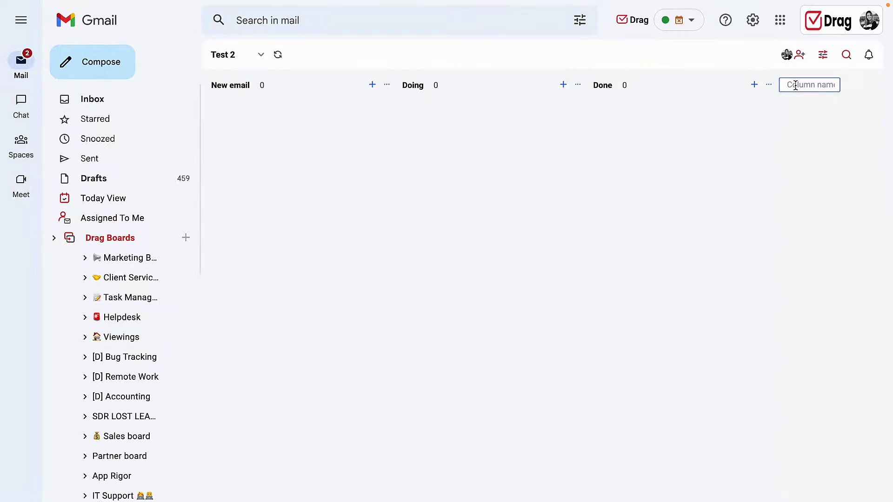
{"action": "type", "text": "N"}
{"action": "key", "text": "BackSpace"}
{"action": "type", "text": "Final column"}
{"action": "key", "text": "Return"}
{"action": "left_click_drag", "start_coordinate": [854, 85], "coordinate": [479, 83]}
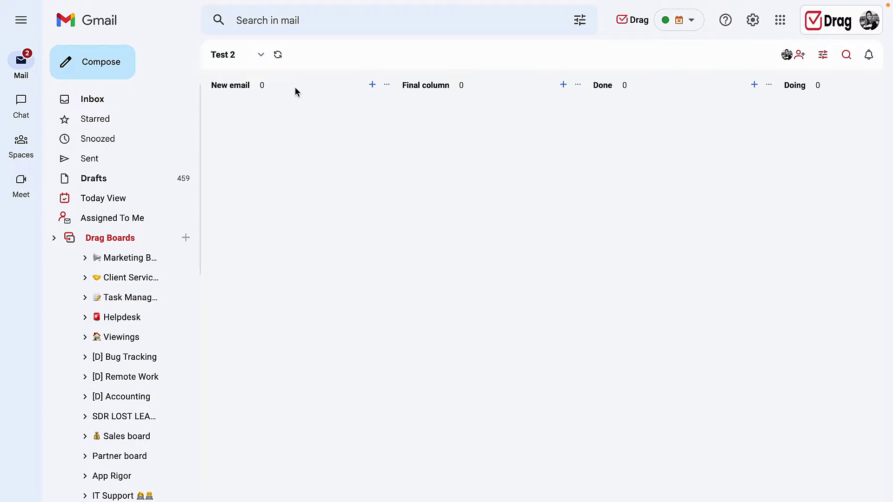
Open the Marketing Board, view the mention card in Doing, then return to the columns.
{"action": "left_click", "coordinate": [181, 259]}
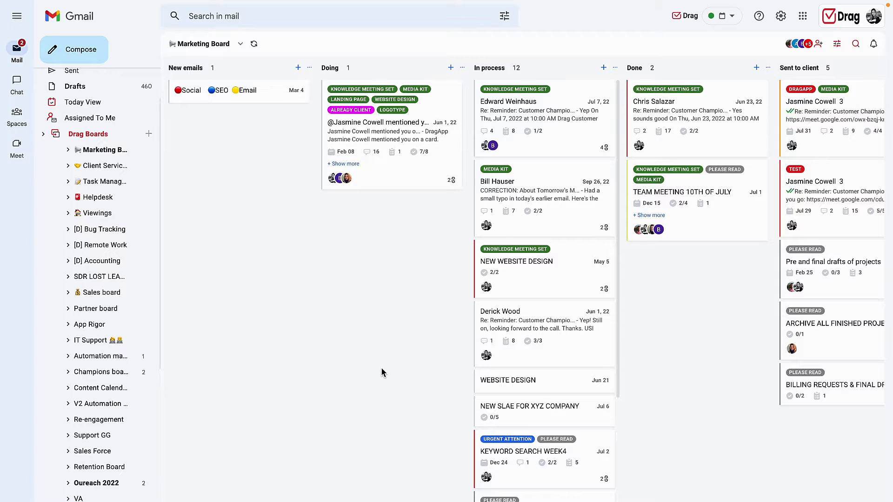
{"action": "left_click", "coordinate": [407, 140]}
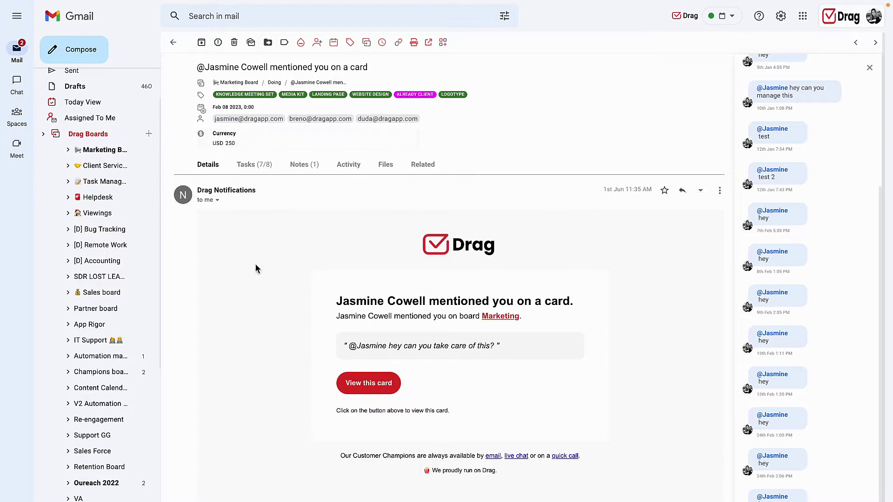
{"action": "left_click", "coordinate": [172, 44]}
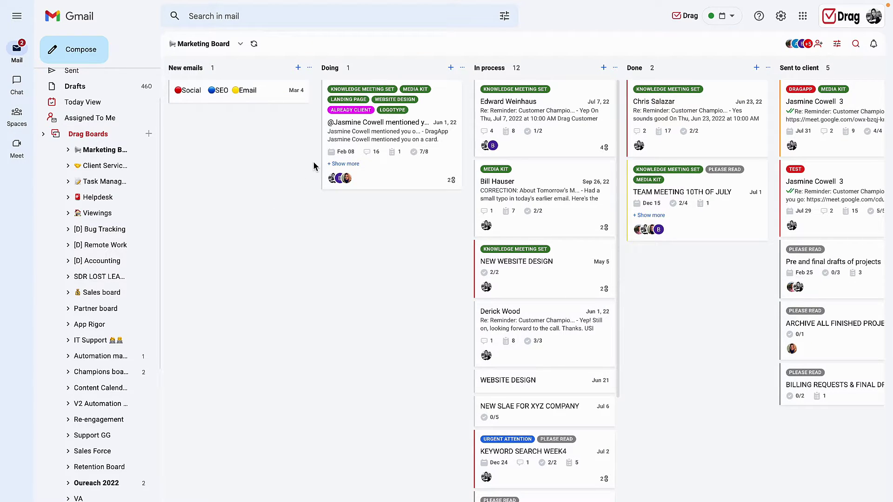
Add a 'New task' card to New emails and look over its details.
{"action": "left_click", "coordinate": [299, 69]}
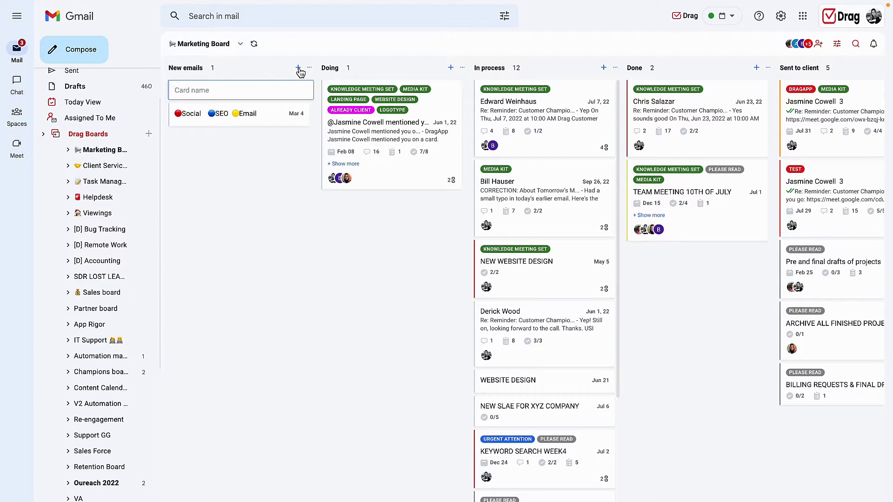
{"action": "type", "text": "New task"}
{"action": "key", "text": "Return"}
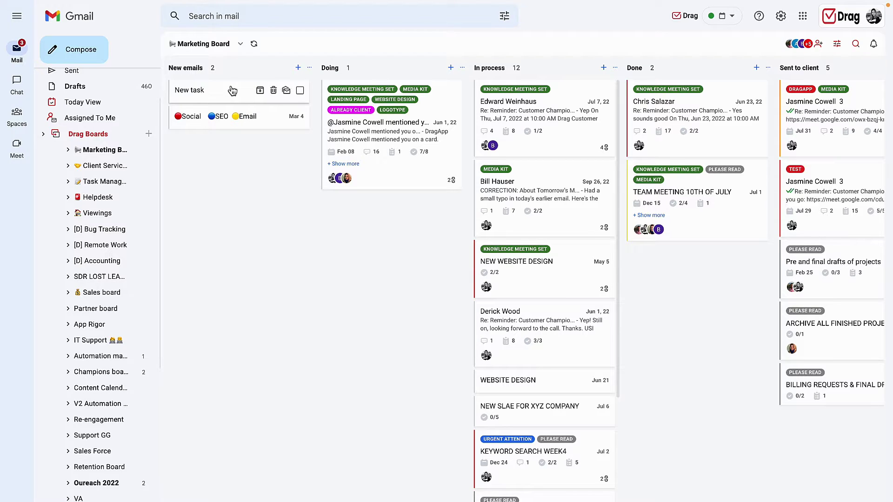
{"action": "left_click", "coordinate": [209, 90]}
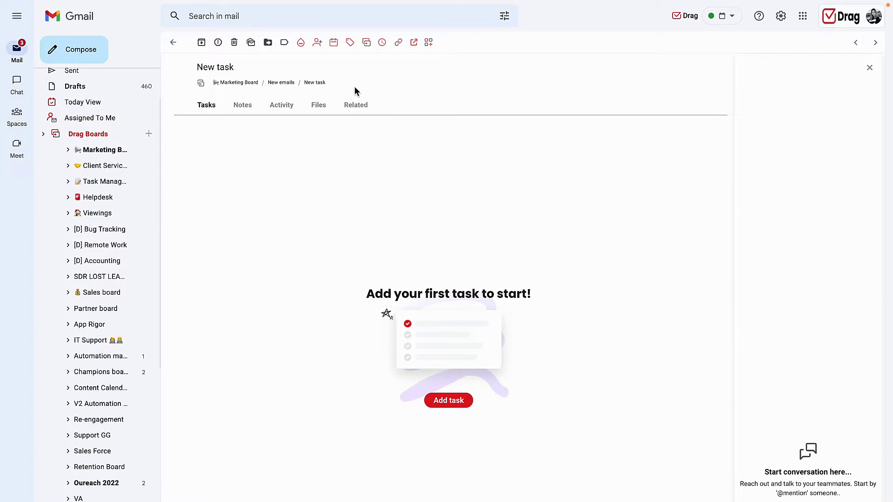
{"action": "left_click", "coordinate": [174, 45]}
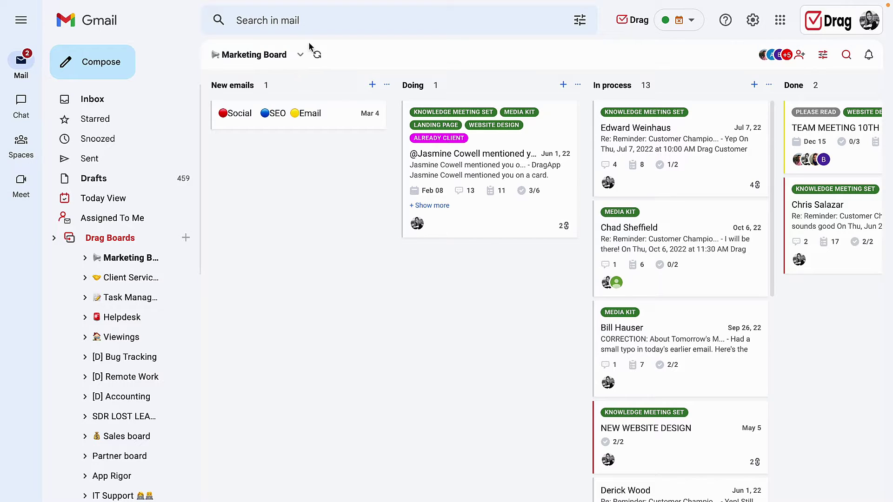
Switch the board to List view and then back to Card view.
{"action": "left_click", "coordinate": [300, 56]}
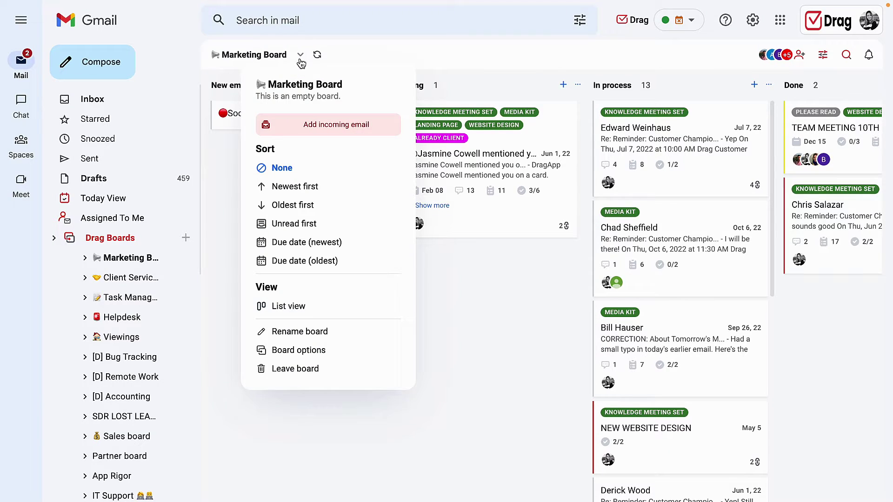
{"action": "left_click", "coordinate": [289, 306]}
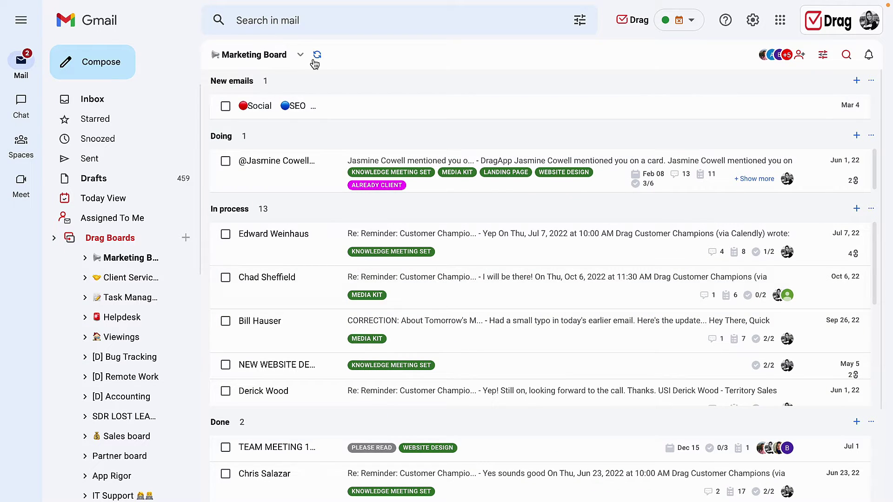
{"action": "left_click", "coordinate": [302, 57]}
{"action": "left_click", "coordinate": [293, 304]}
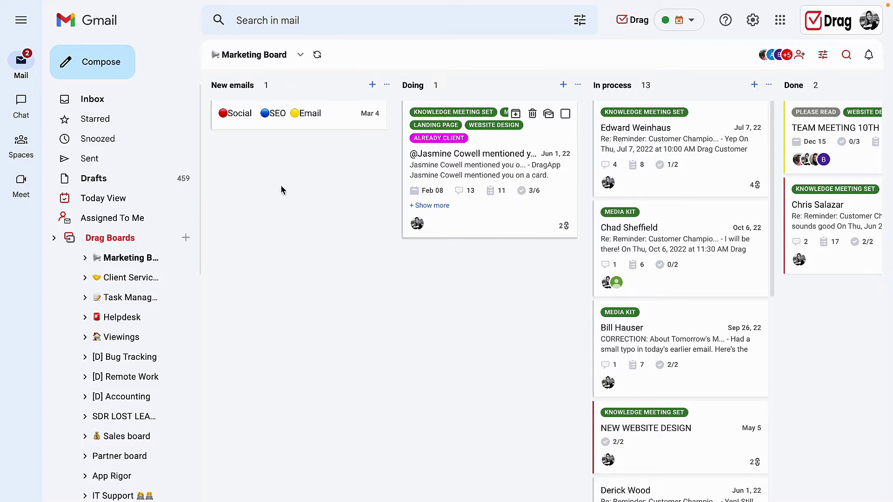
Move the mention card to In process and back to Doing, then select it for moving boards.
{"action": "left_click_drag", "start_coordinate": [485, 149], "coordinate": [614, 141]}
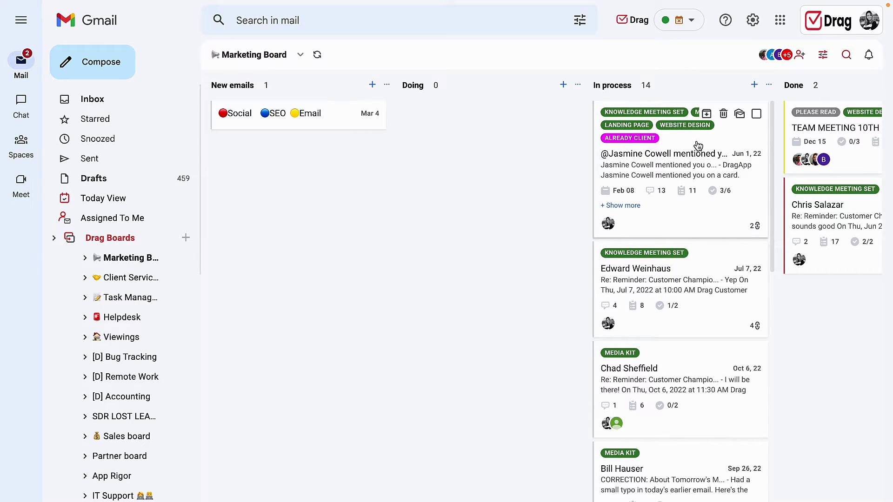
{"action": "left_click_drag", "start_coordinate": [698, 146], "coordinate": [100, 318]}
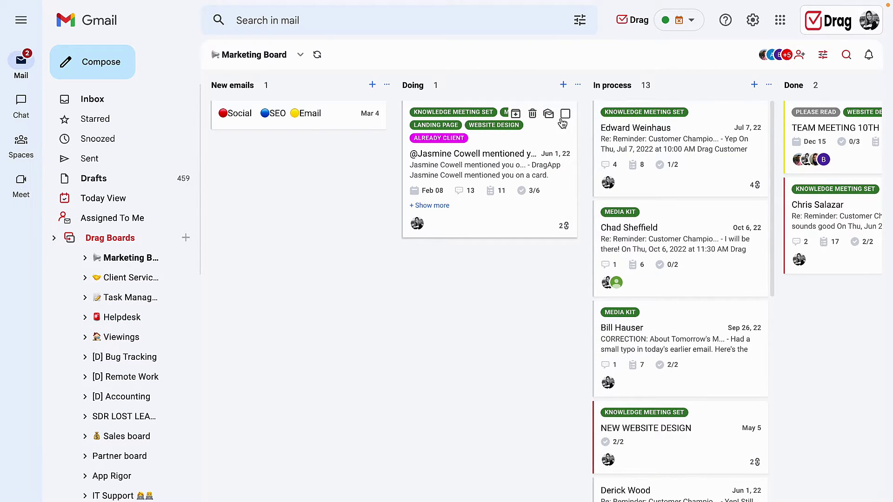
{"action": "left_click", "coordinate": [566, 114]}
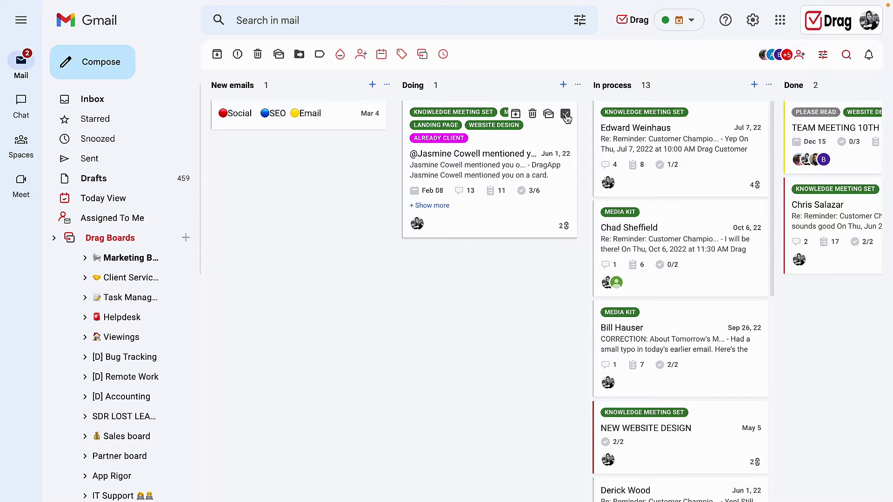
{"action": "left_click", "coordinate": [422, 55]}
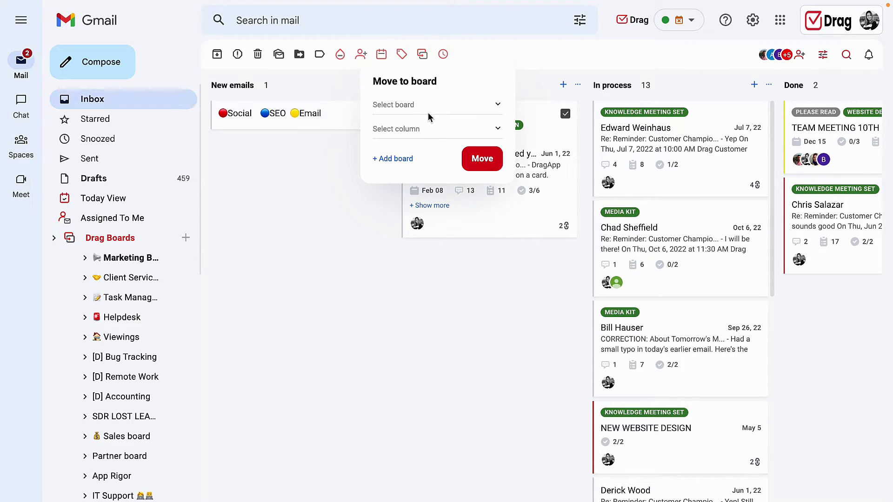
Set the move destination to Test 2's New email column and confirm the move.
{"action": "left_click", "coordinate": [428, 112]}
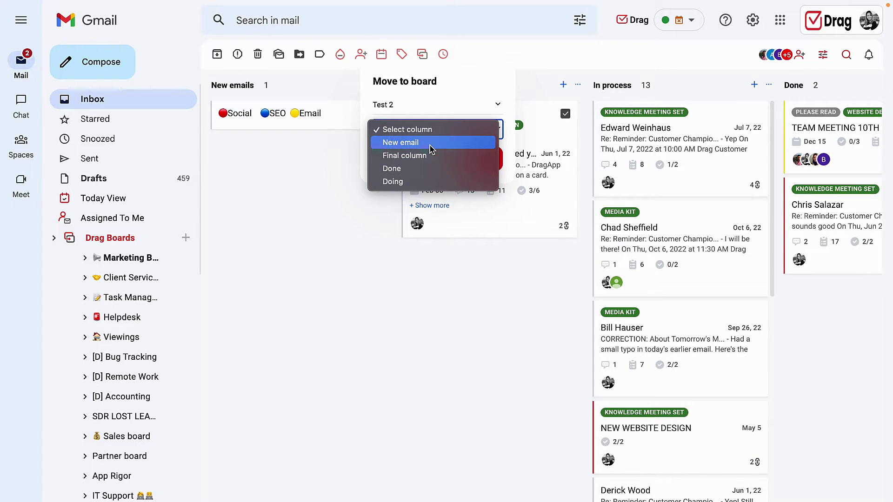
{"action": "left_click", "coordinate": [430, 144]}
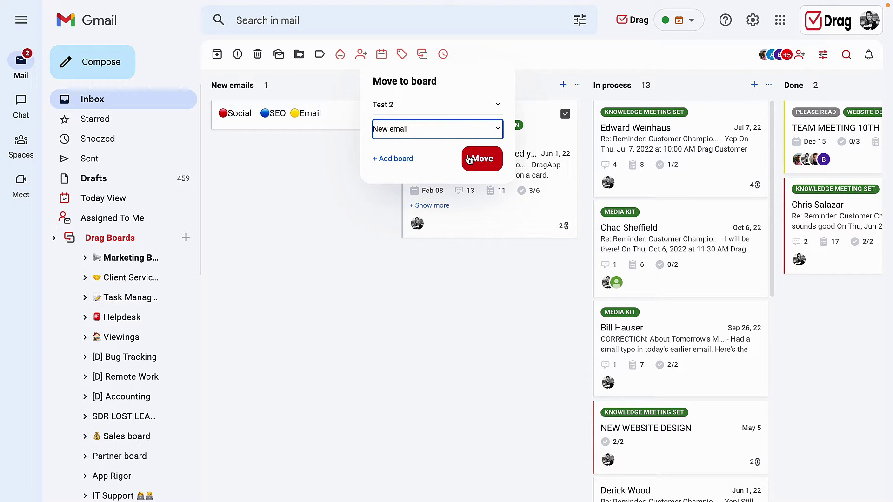
{"action": "left_click", "coordinate": [469, 160]}
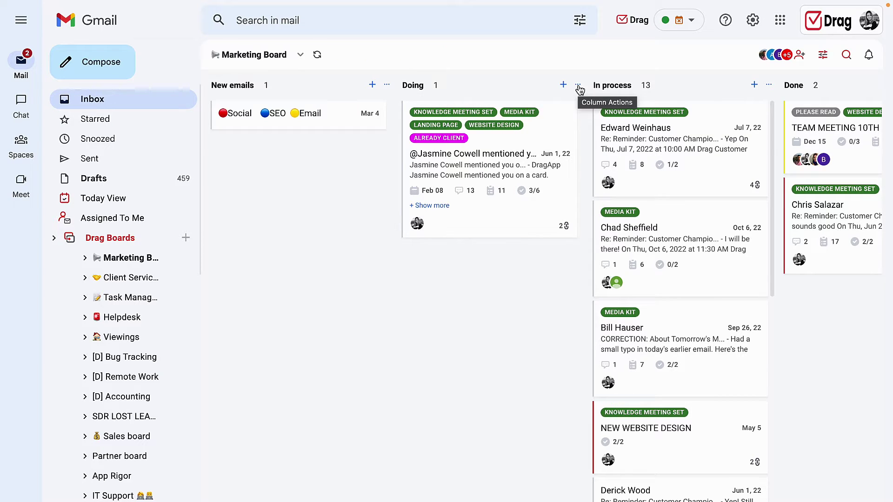
{"action": "left_click", "coordinate": [578, 86]}
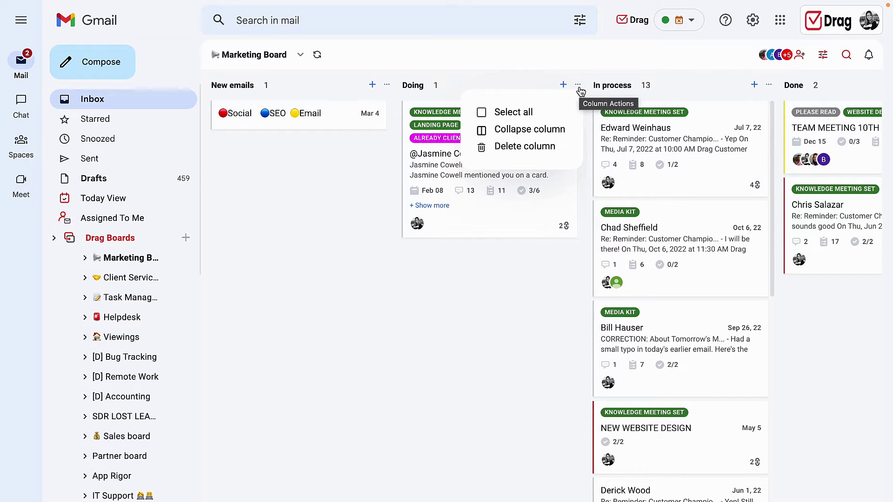
{"action": "left_click", "coordinate": [526, 131]}
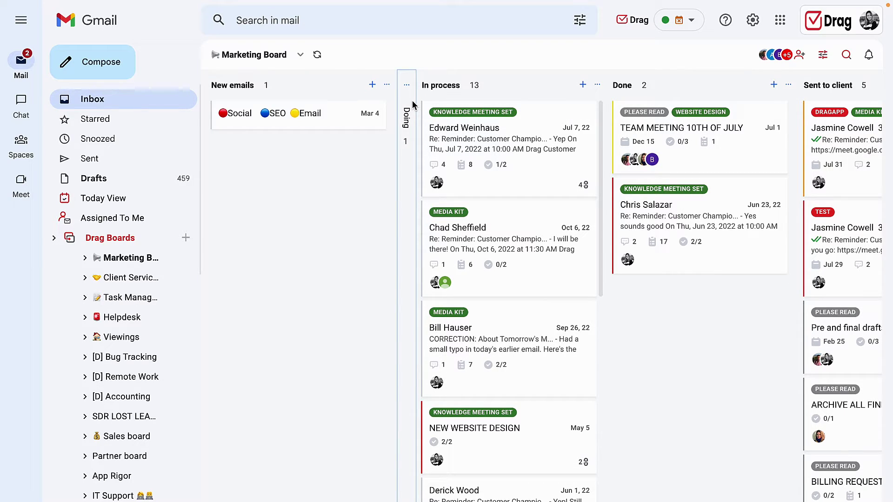
{"action": "left_click", "coordinate": [408, 85]}
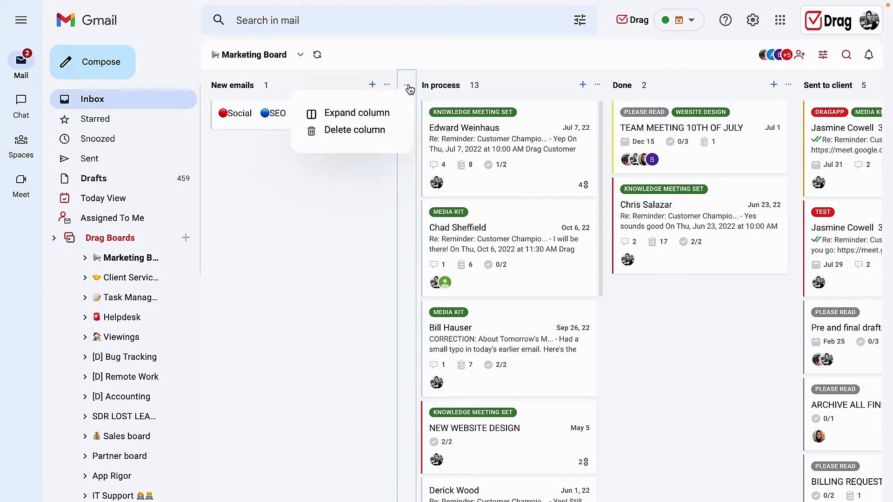
{"action": "left_click", "coordinate": [382, 116]}
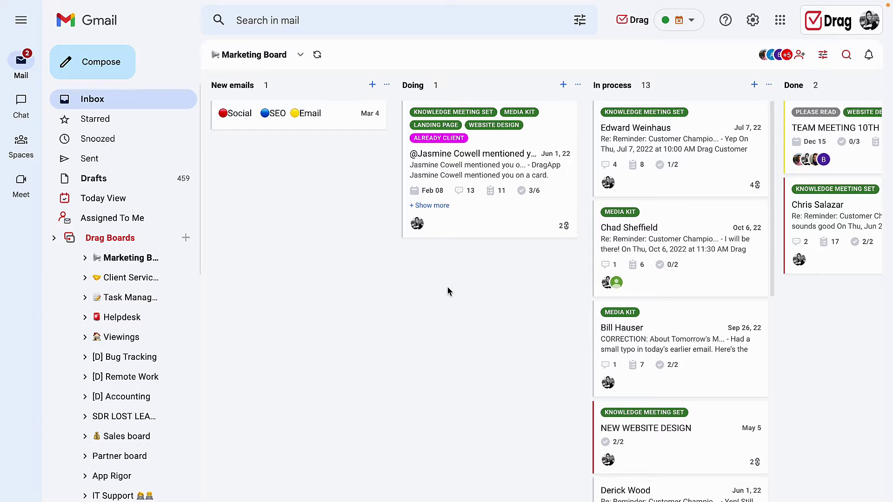
Drag the Oct 6 MEDIA KIT card onto the Sep 26 CORRECTION card in In process.
{"action": "mouse_move", "coordinate": [689, 254]}
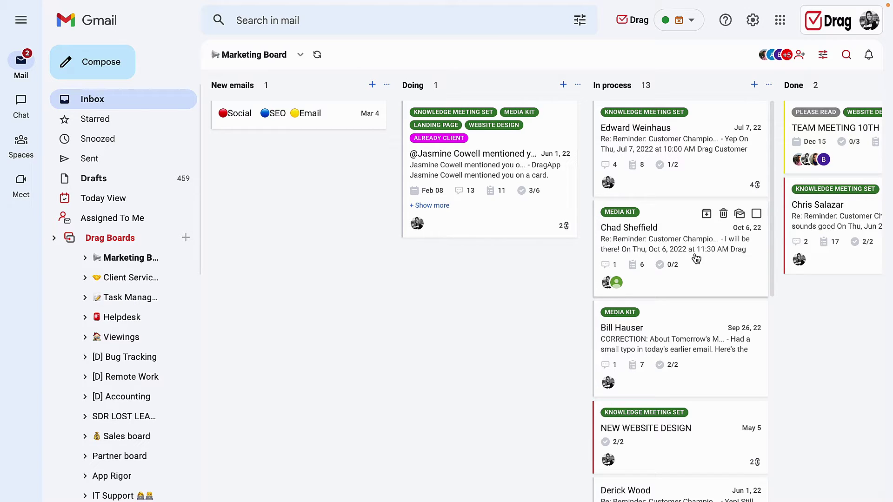
{"action": "mouse_move", "coordinate": [697, 259]}
{"action": "left_mouse_down"}
{"action": "mouse_move", "coordinate": [646, 309]}
{"action": "mouse_move", "coordinate": [693, 261]}
{"action": "left_mouse_up"}
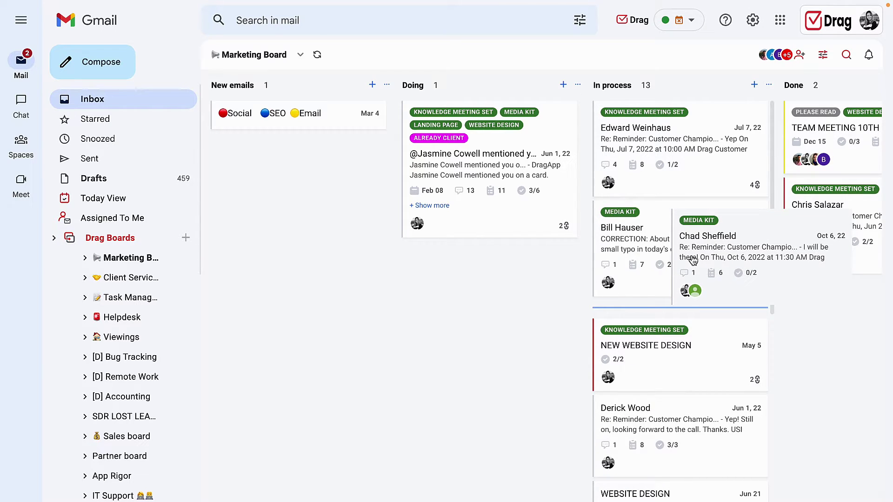
{"action": "left_click_drag", "start_coordinate": [693, 259], "coordinate": [644, 258]}
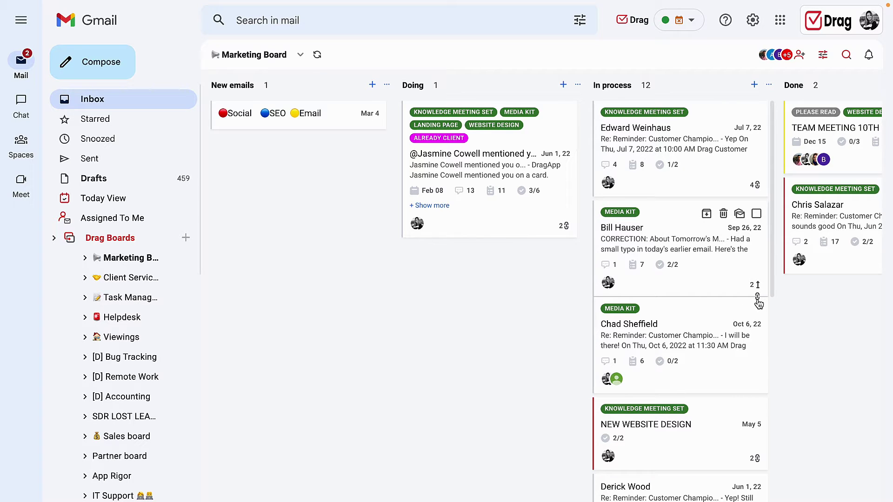
{"action": "left_click", "coordinate": [725, 264]}
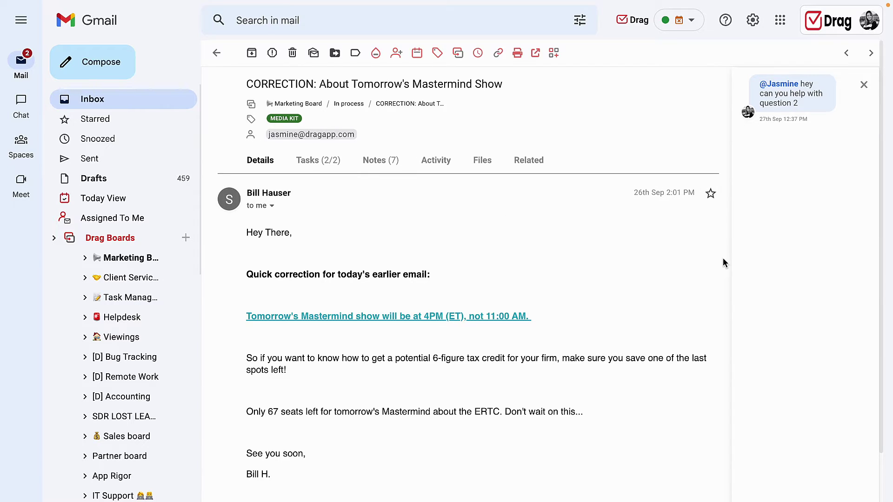
{"action": "left_click", "coordinate": [530, 167]}
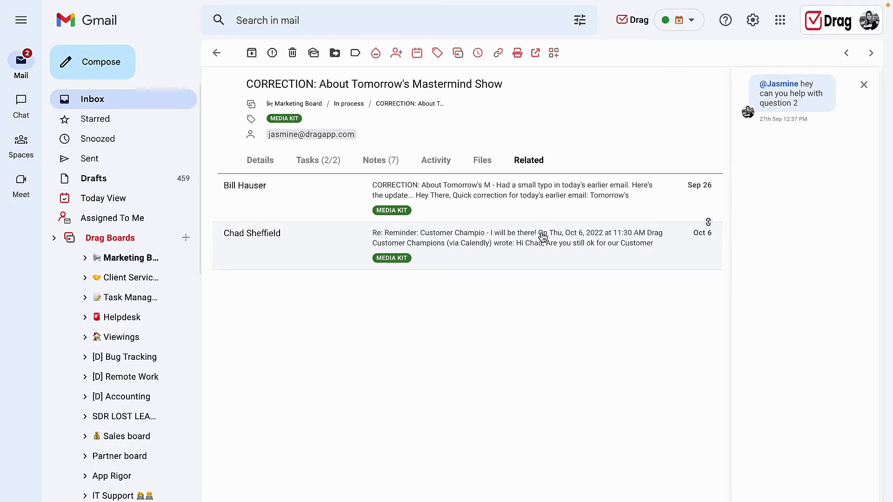
{"action": "left_click", "coordinate": [217, 54]}
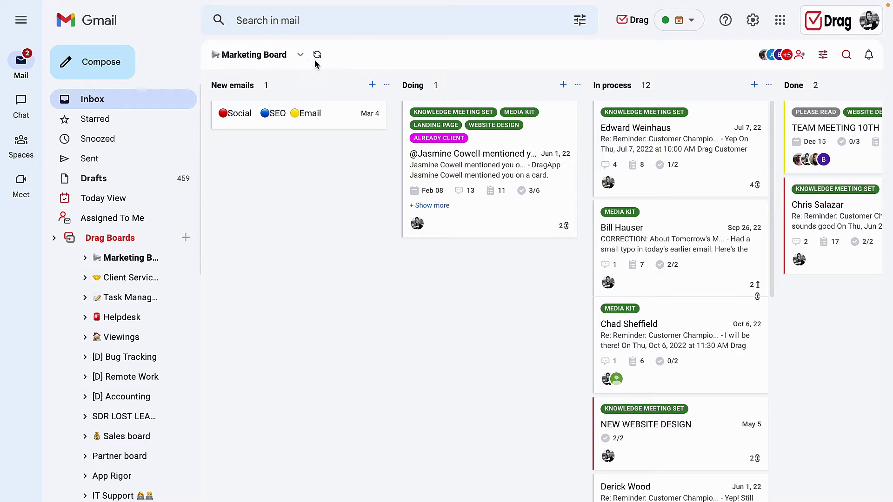
{"action": "left_click", "coordinate": [302, 56]}
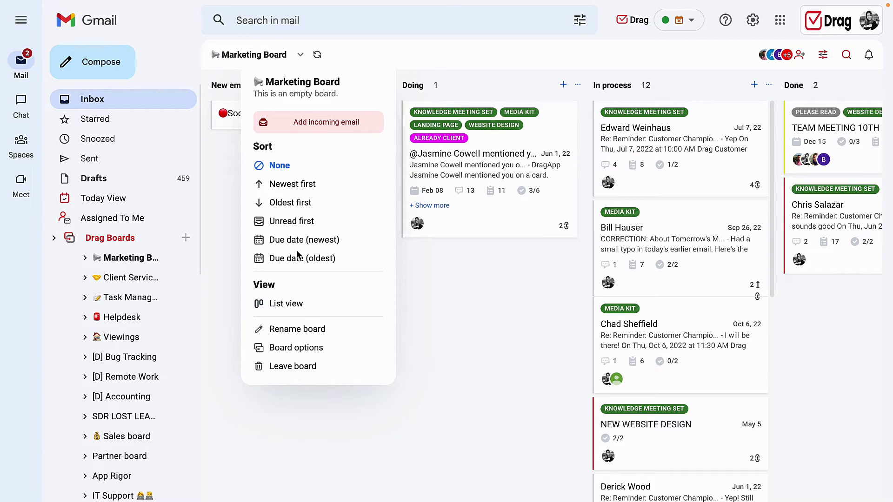
{"action": "left_click", "coordinate": [438, 298]}
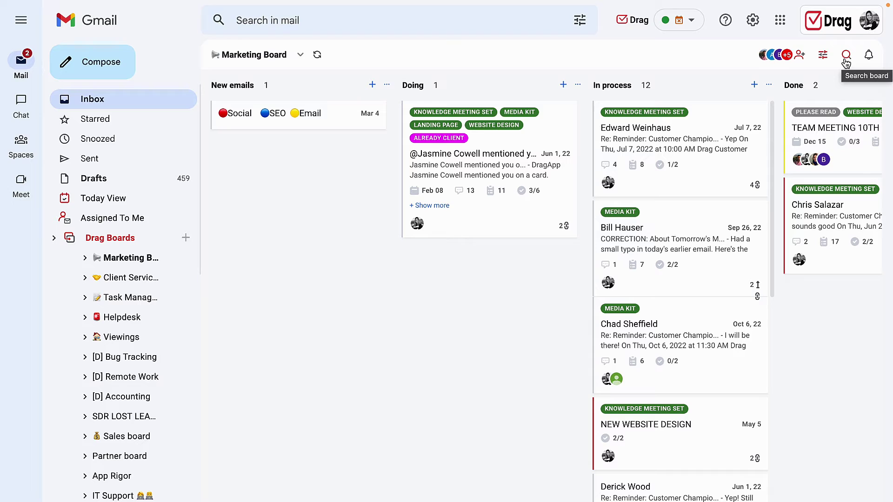
Filter the board's cards by the KNOWLEDGE MEETING SET tag.
{"action": "left_click", "coordinate": [824, 61]}
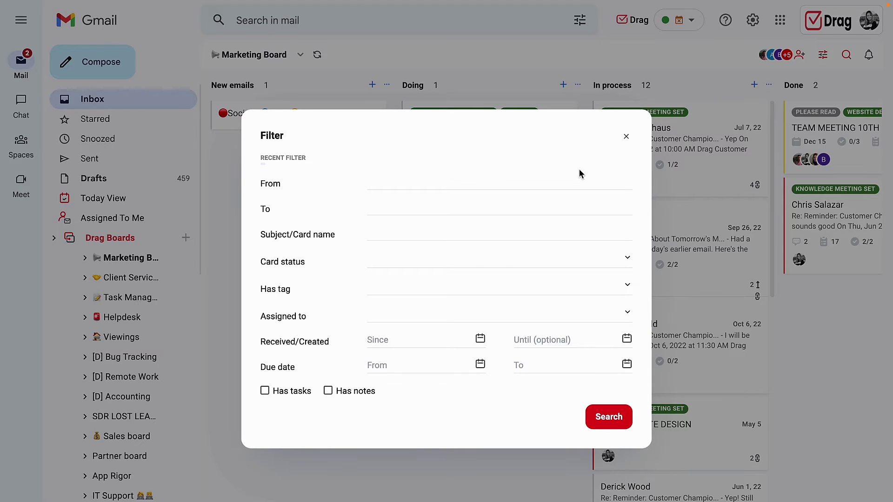
{"action": "left_click", "coordinate": [628, 289]}
{"action": "left_click", "coordinate": [384, 314]}
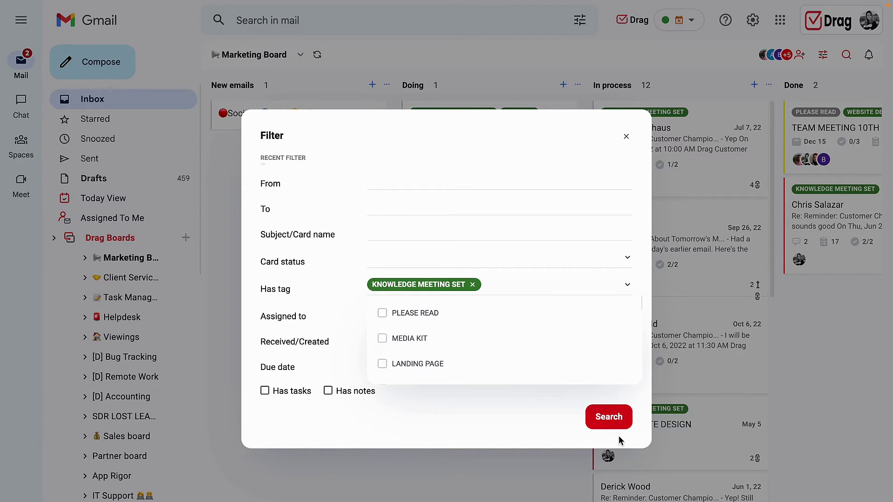
{"action": "left_click", "coordinate": [613, 420]}
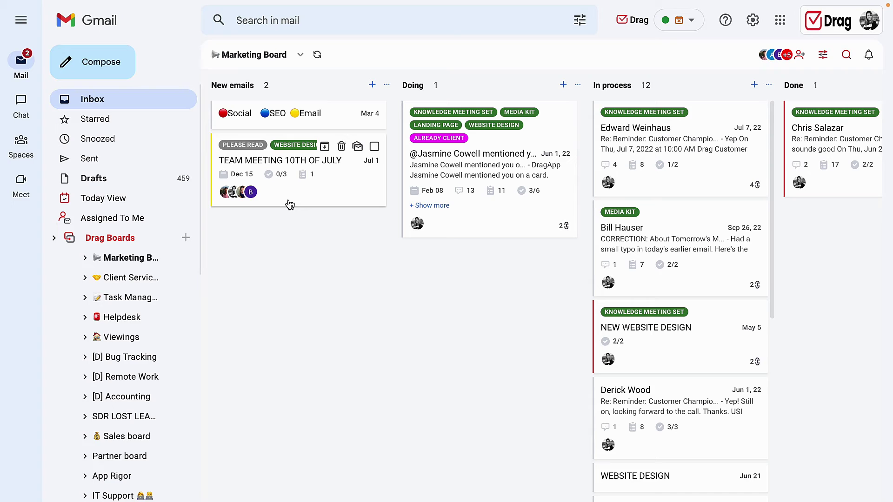
Add a FOLLOW UP task to TEAM MEETING 10TH OF JULY and complete FOLLOW UP and GOALS FOR JULY.
{"action": "left_click", "coordinate": [301, 197]}
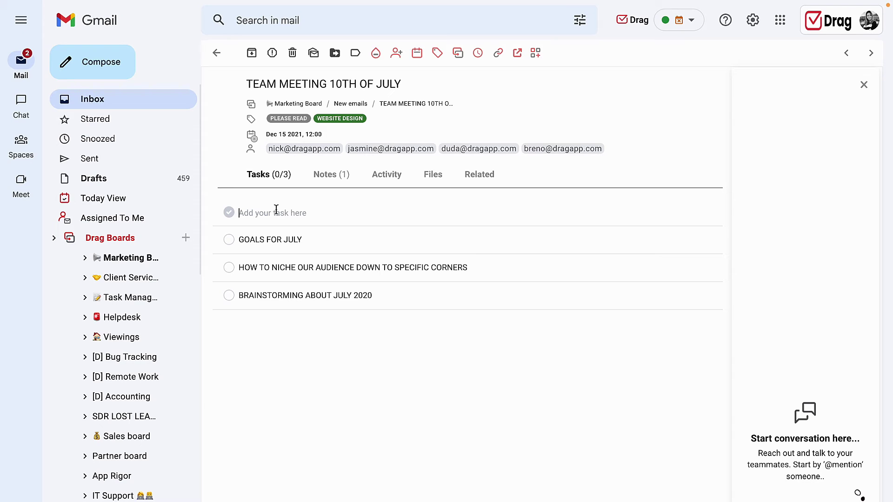
{"action": "type", "text": "FOLLOW UP"}
{"action": "key", "text": "Return"}
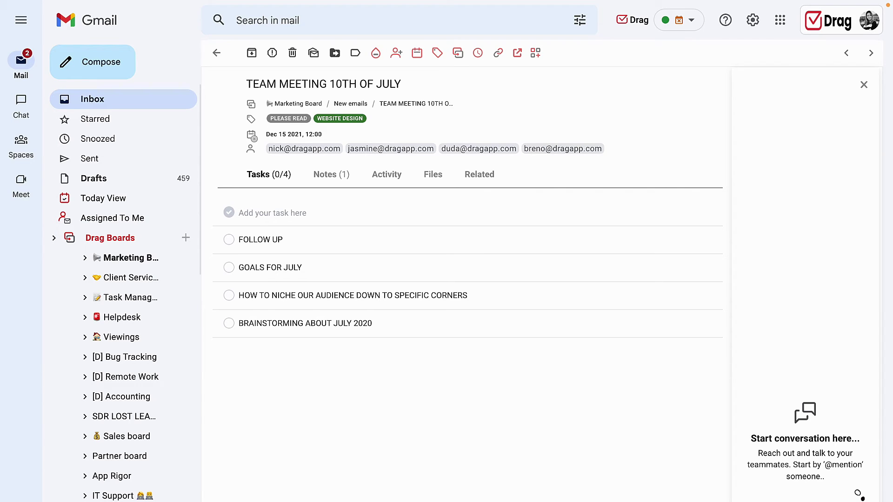
{"action": "left_click", "coordinate": [228, 241]}
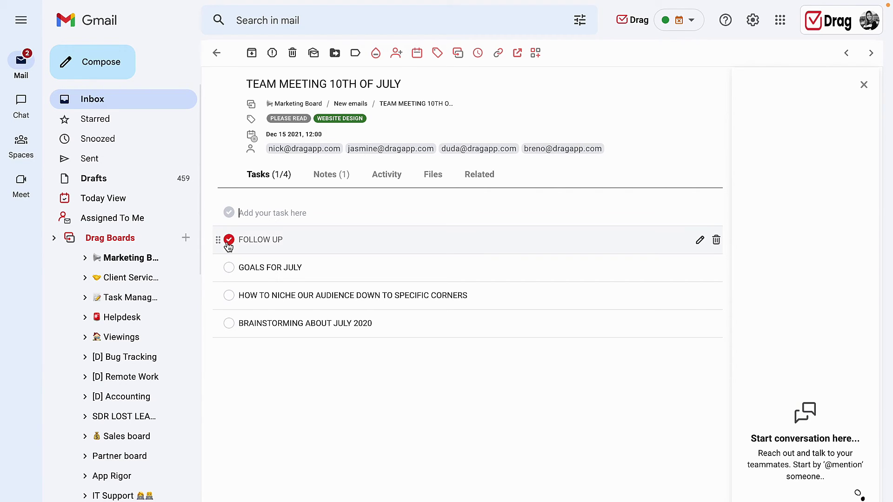
{"action": "left_click", "coordinate": [230, 268]}
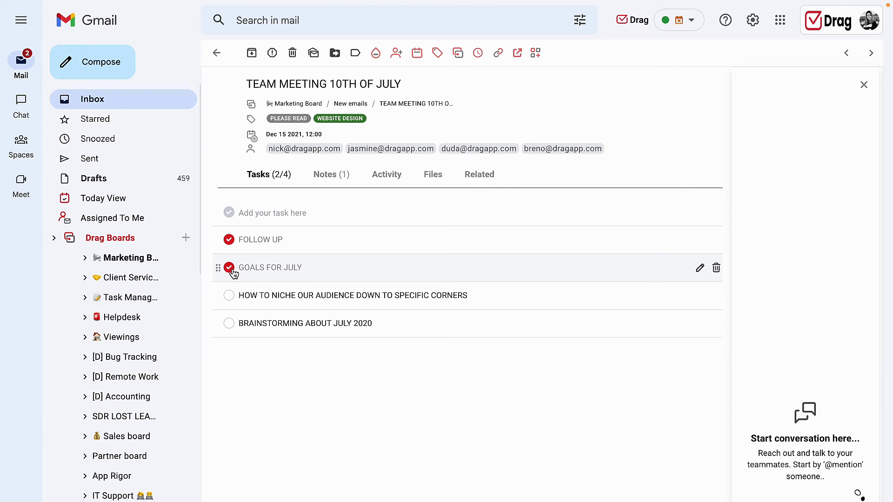
{"action": "left_click", "coordinate": [320, 179]}
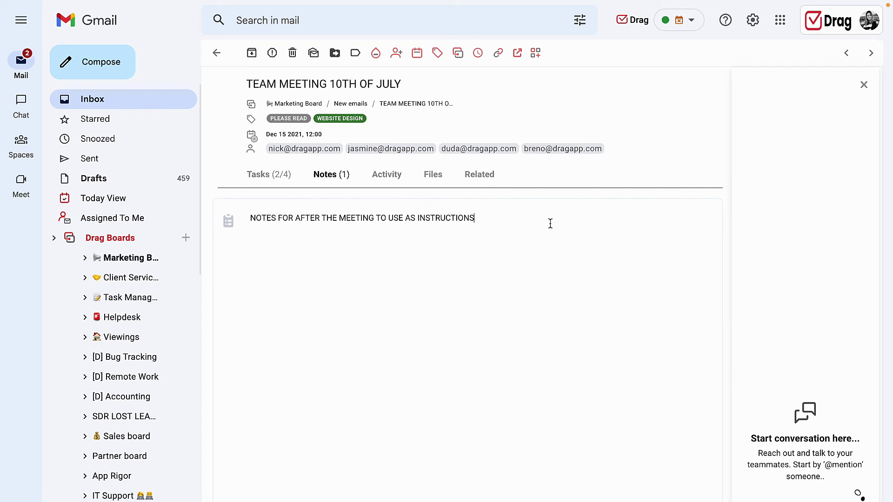
Add a period to the meeting note, then review the card's Activity, Files and Related tabs.
{"action": "left_click", "coordinate": [550, 223]}
{"action": "type", "text": "."}
{"action": "left_click", "coordinate": [387, 179]}
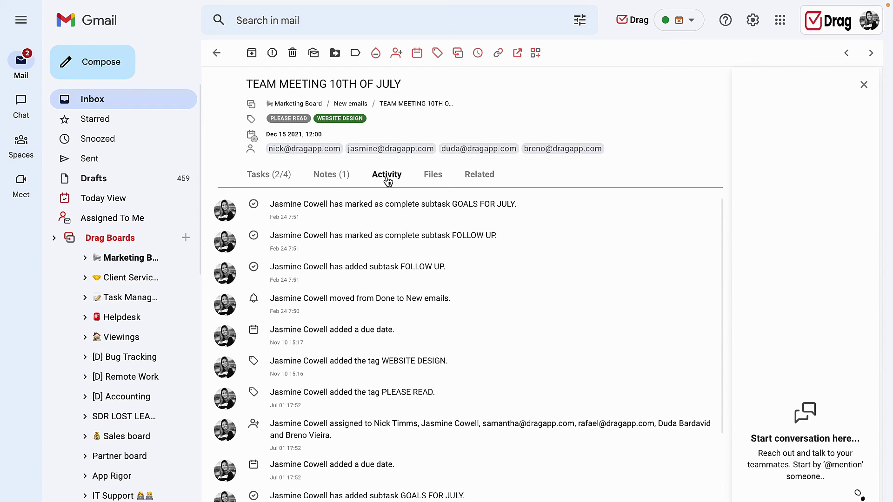
{"action": "triple_click", "coordinate": [319, 205]}
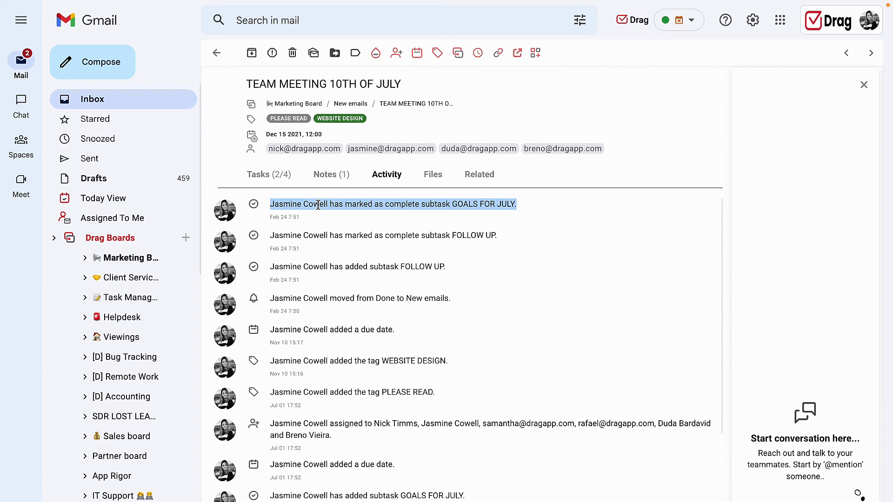
{"action": "triple_click", "coordinate": [279, 217]}
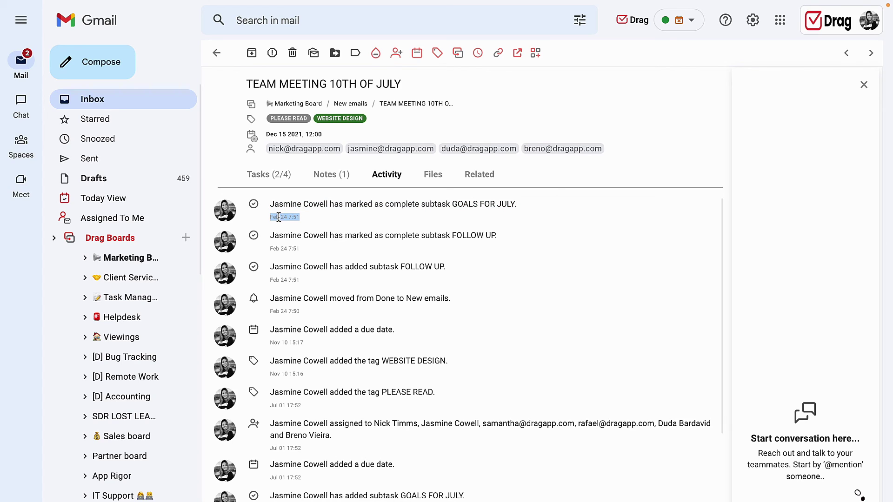
{"action": "left_click", "coordinate": [423, 182]}
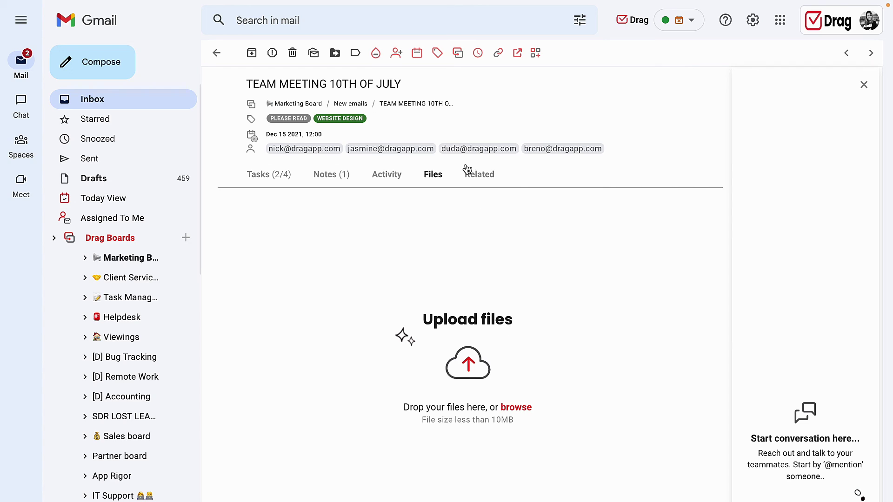
{"action": "left_click", "coordinate": [478, 175]}
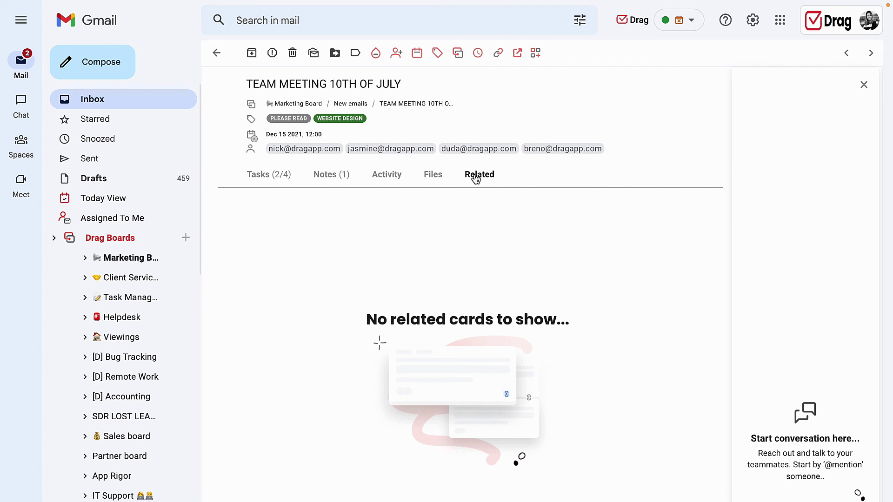